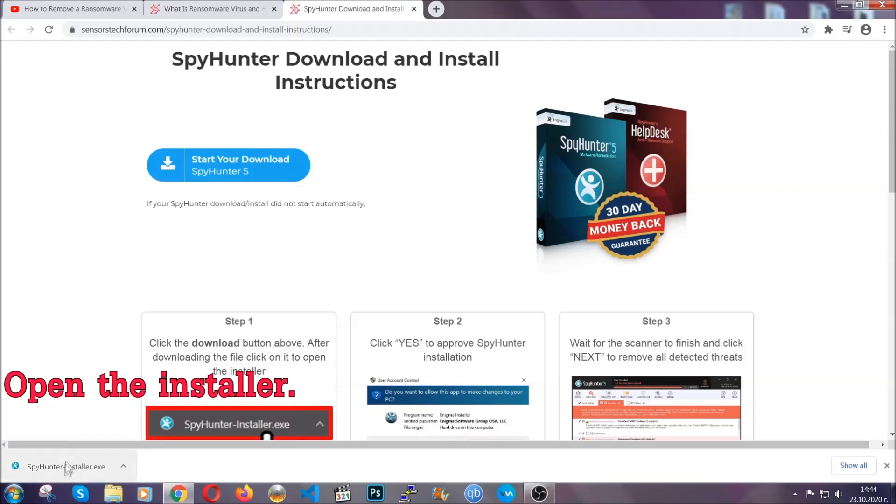
- Launch the downloaded SpyHunter-Installer.exe and choose English as the installer language
{"action": "left_click", "coordinate": [66, 468]}
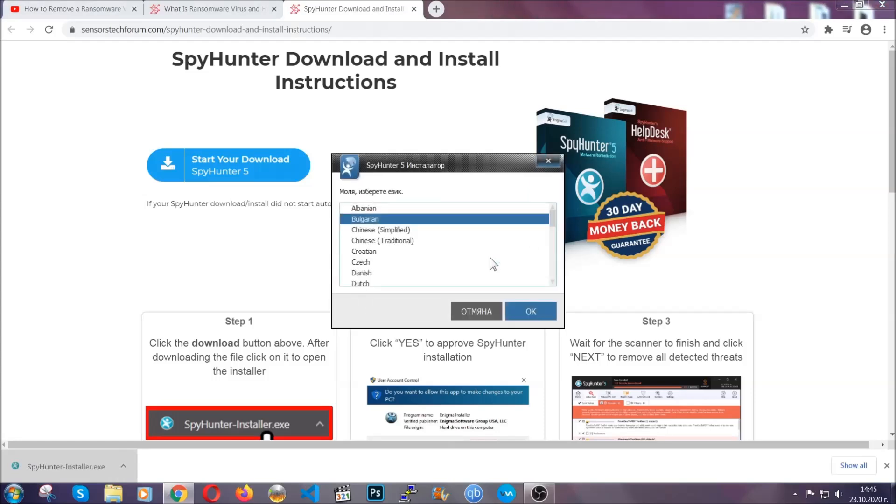
{"action": "scroll", "coordinate": [460, 255], "scroll_direction": "down", "scroll_amount": 1}
{"action": "left_click", "coordinate": [420, 254]}
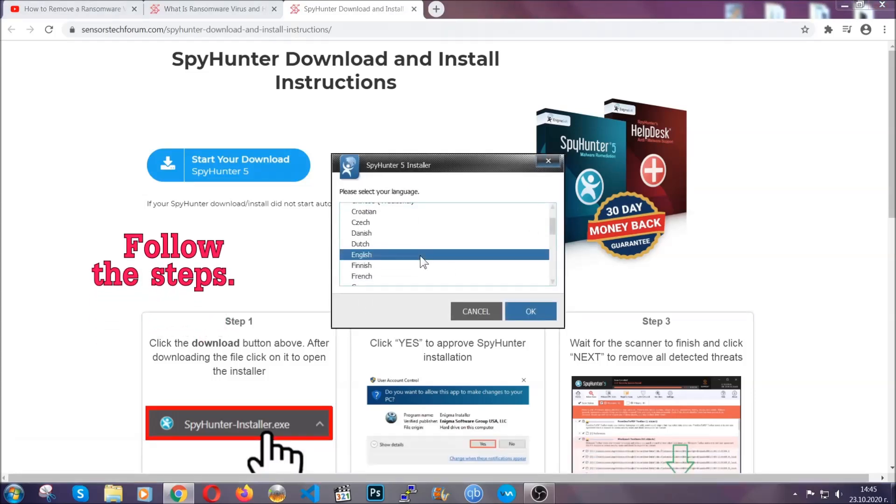
{"action": "left_click", "coordinate": [520, 311]}
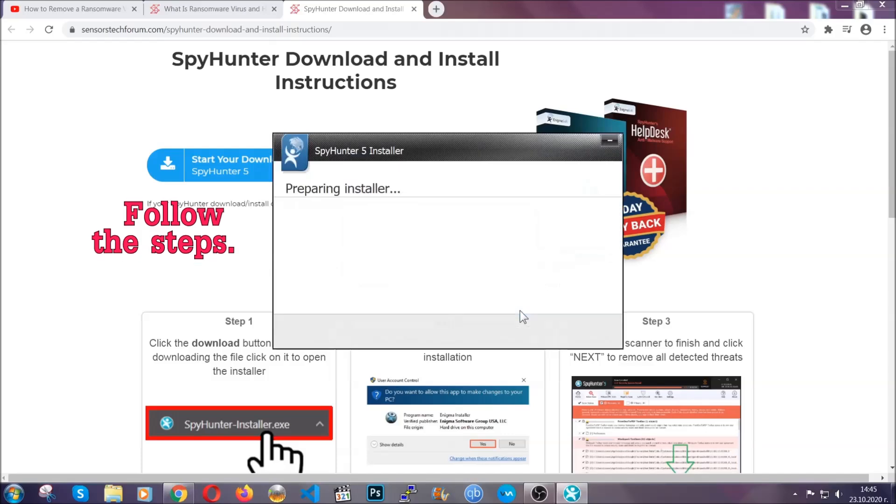
- Accept the EULA and Privacy Policy, install SpyHunter 5 and finish the setup
{"action": "left_click", "coordinate": [541, 324]}
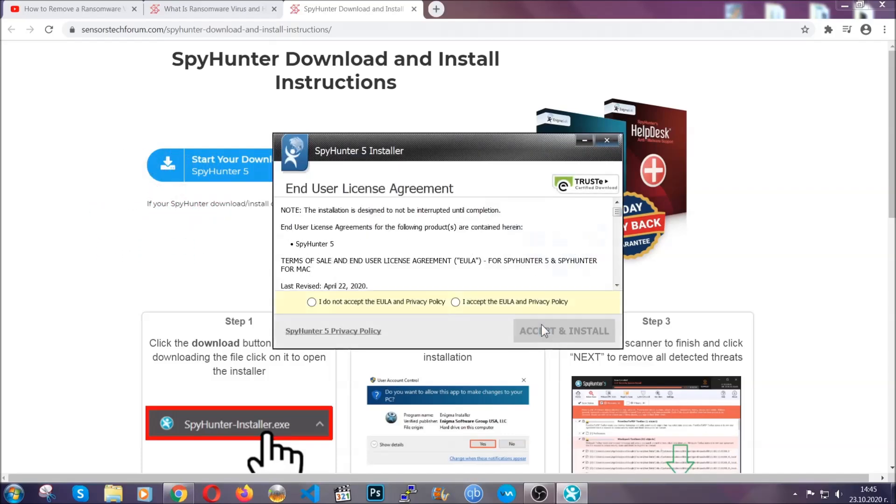
{"action": "left_click", "coordinate": [513, 301]}
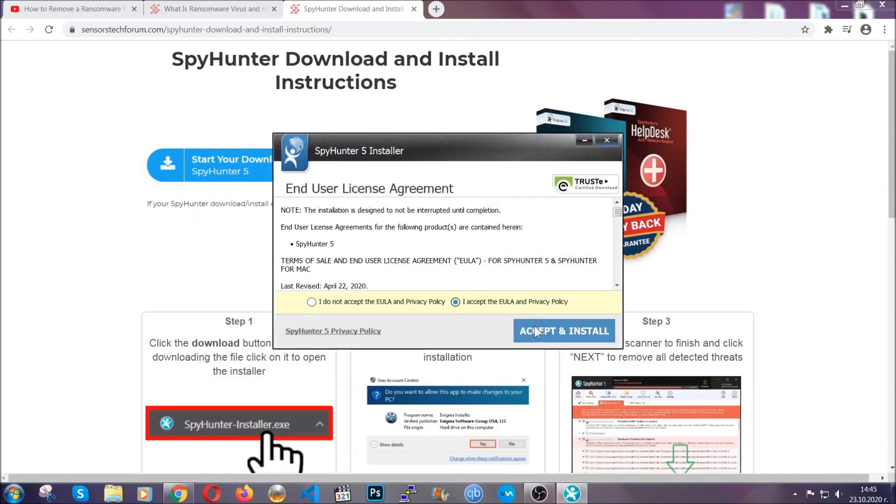
{"action": "left_click", "coordinate": [534, 327]}
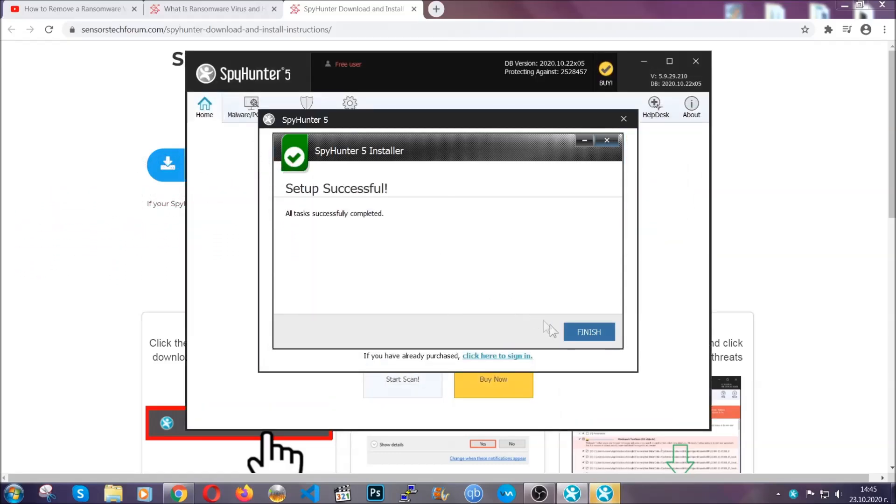
{"action": "left_click", "coordinate": [572, 333]}
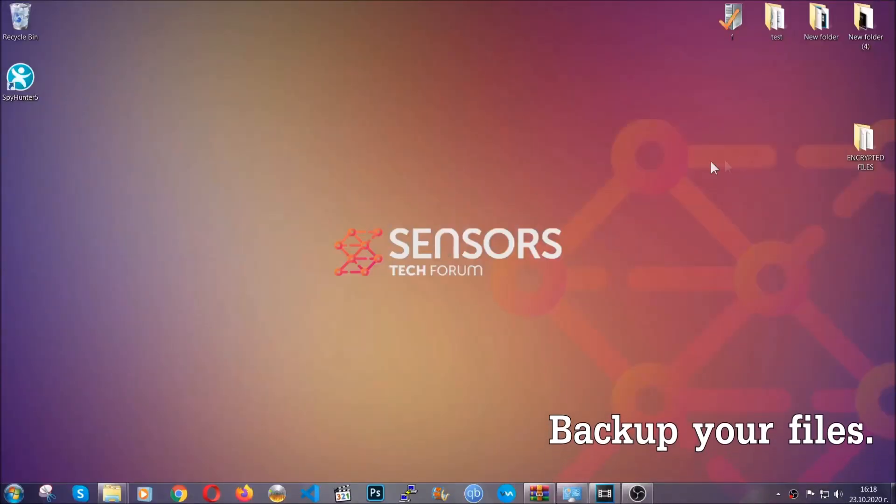
- Copy all the .efji files from the ENCRYPTED FILES folder on the desktop and minimize its window
{"action": "double_click", "coordinate": [858, 144]}
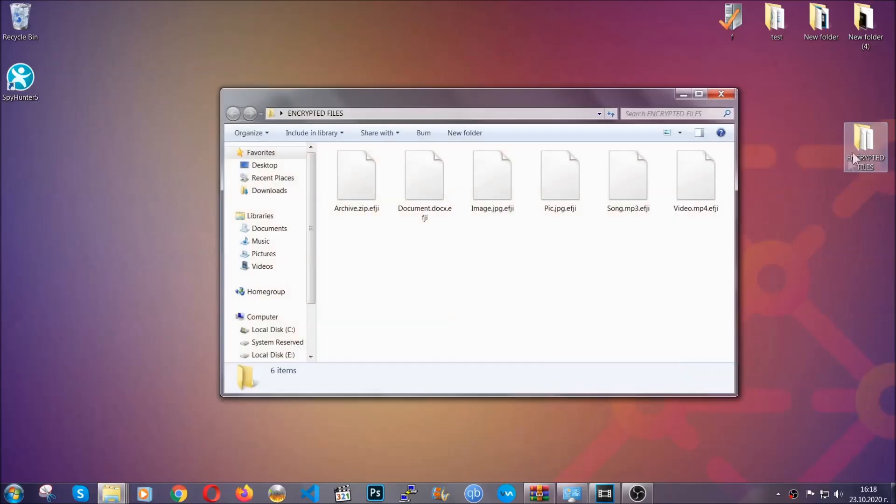
{"action": "left_click_drag", "start_coordinate": [334, 234], "coordinate": [702, 172]}
{"action": "right_click", "coordinate": [702, 172]}
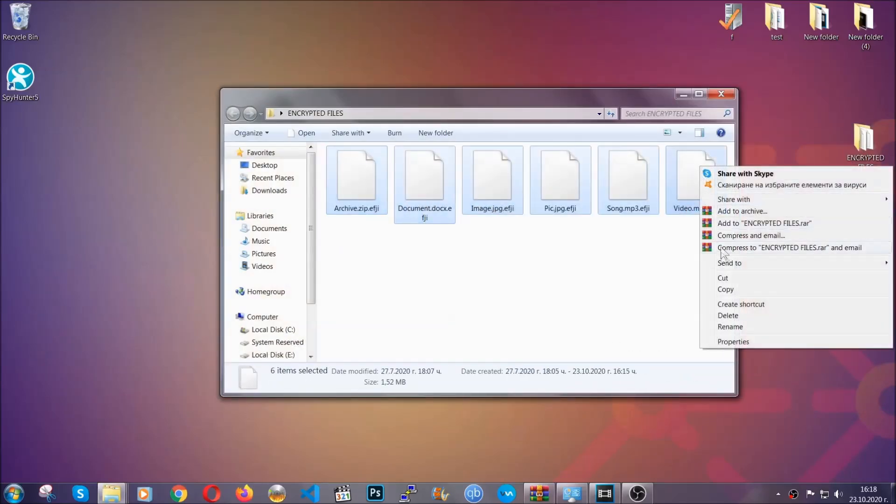
{"action": "left_click", "coordinate": [726, 289]}
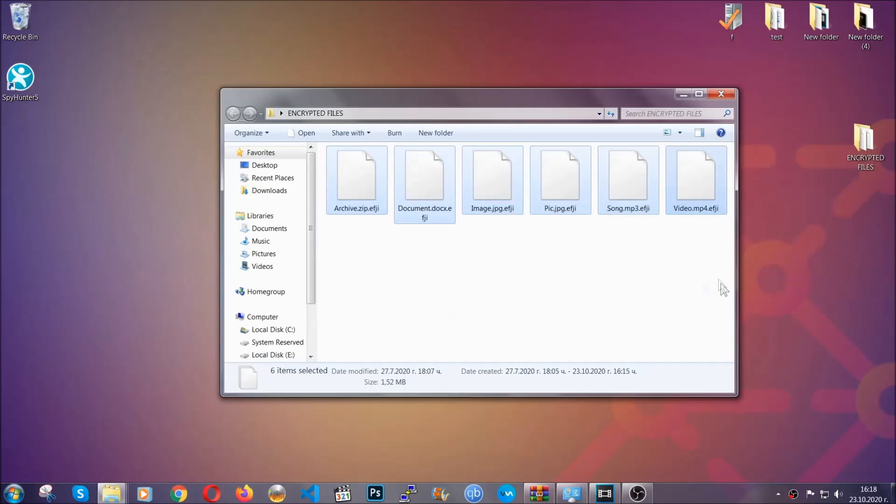
{"action": "left_click", "coordinate": [686, 94]}
- Paste the copied encrypted files onto FLASH DRIVE (H:) as a backup and close the drive window
{"action": "left_click", "coordinate": [13, 492]}
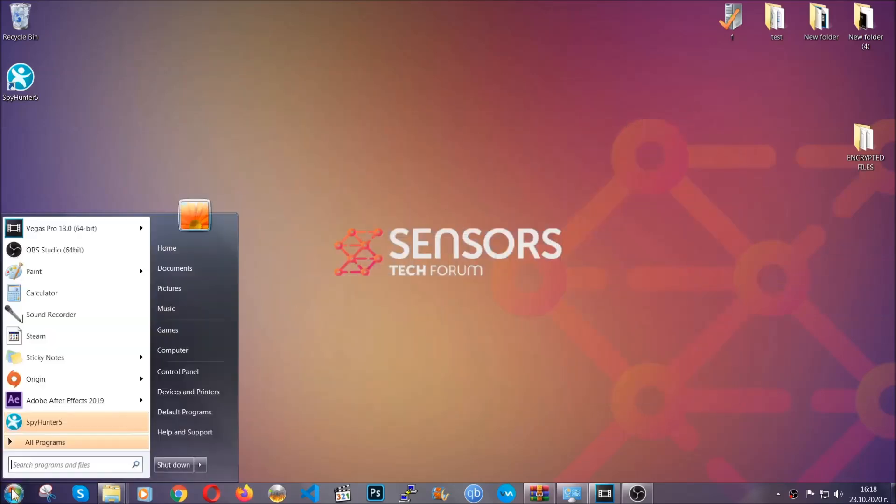
{"action": "left_click", "coordinate": [173, 355]}
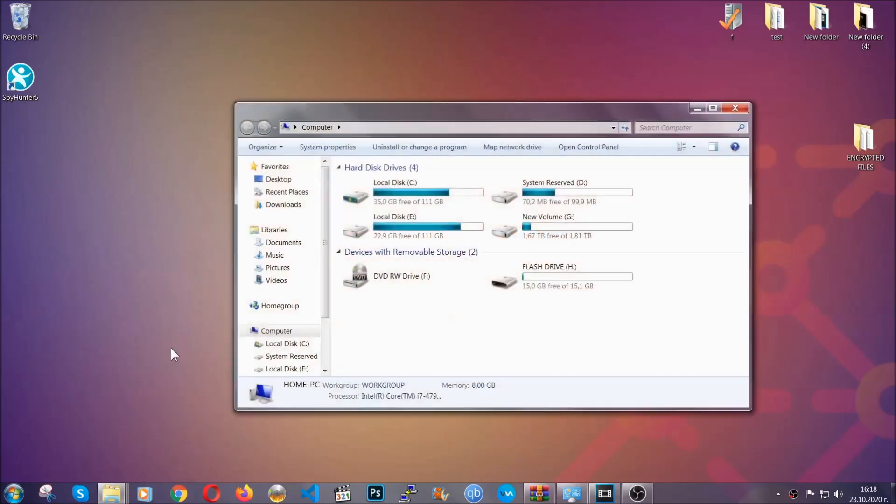
{"action": "double_click", "coordinate": [565, 273]}
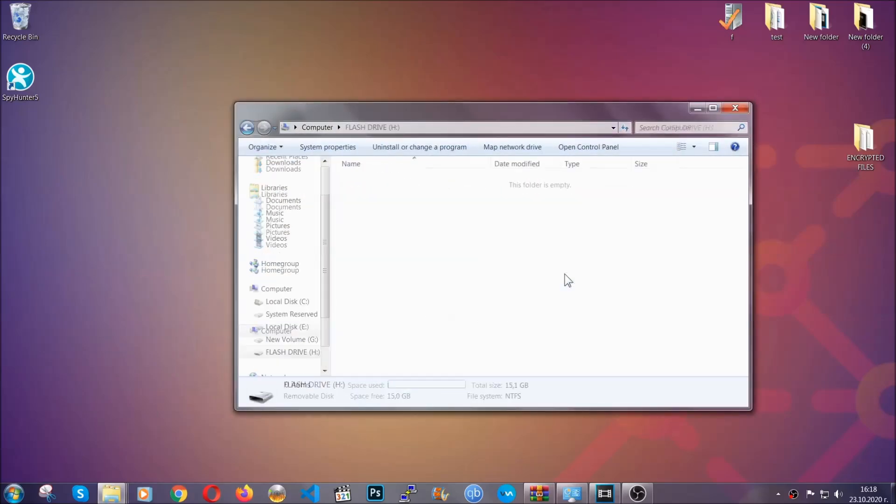
{"action": "right_click", "coordinate": [387, 208]}
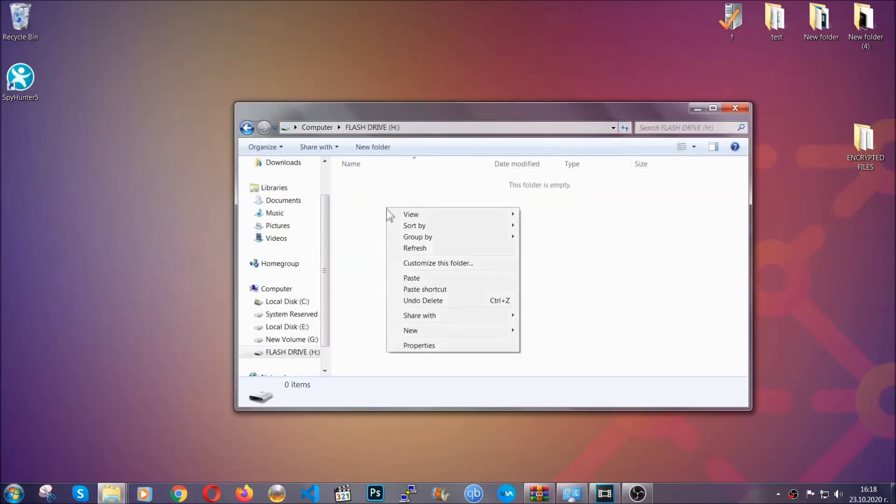
{"action": "left_click", "coordinate": [408, 278]}
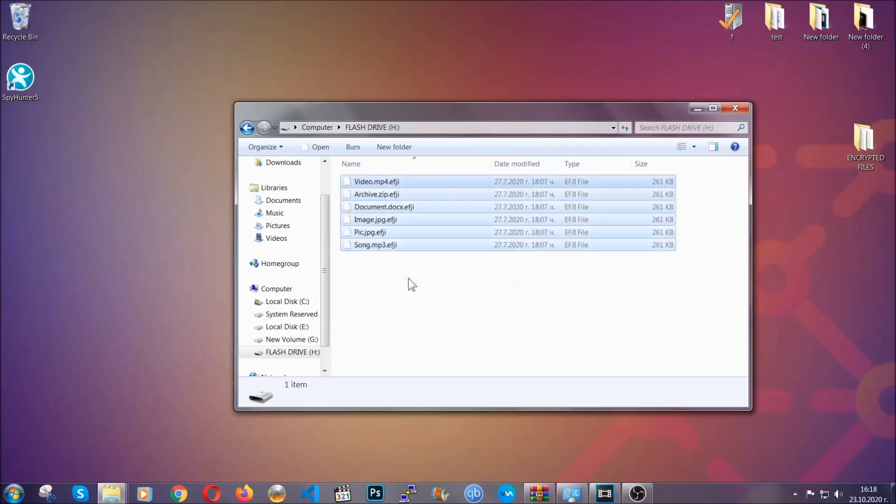
{"action": "left_click", "coordinate": [408, 279]}
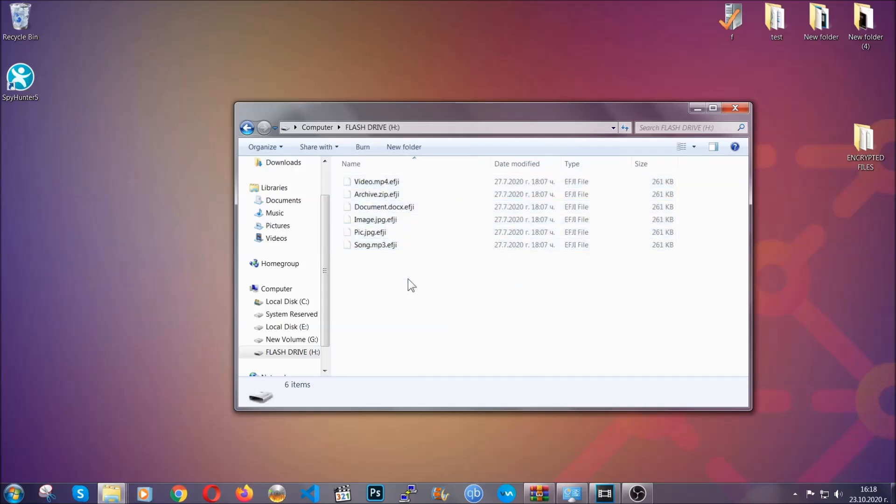
{"action": "left_click", "coordinate": [736, 109]}
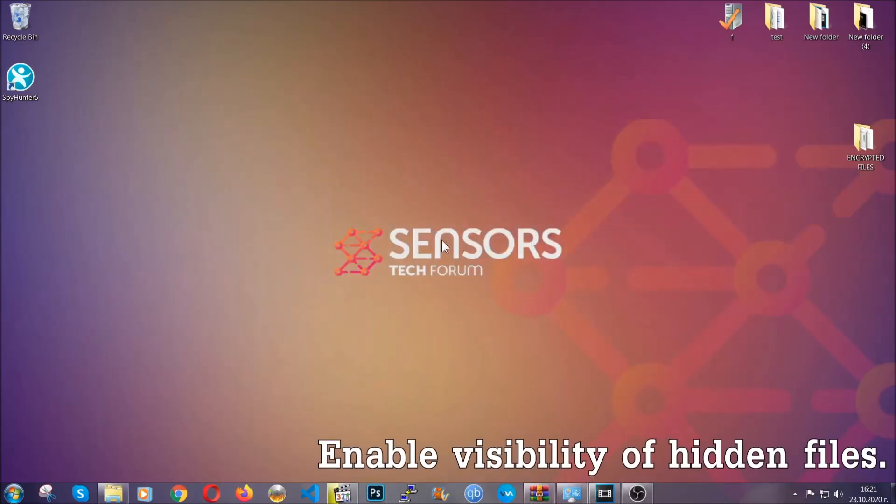
- Search the system for "show hidden files and folders" and open the matching Control Panel setting
{"action": "left_click", "coordinate": [14, 493]}
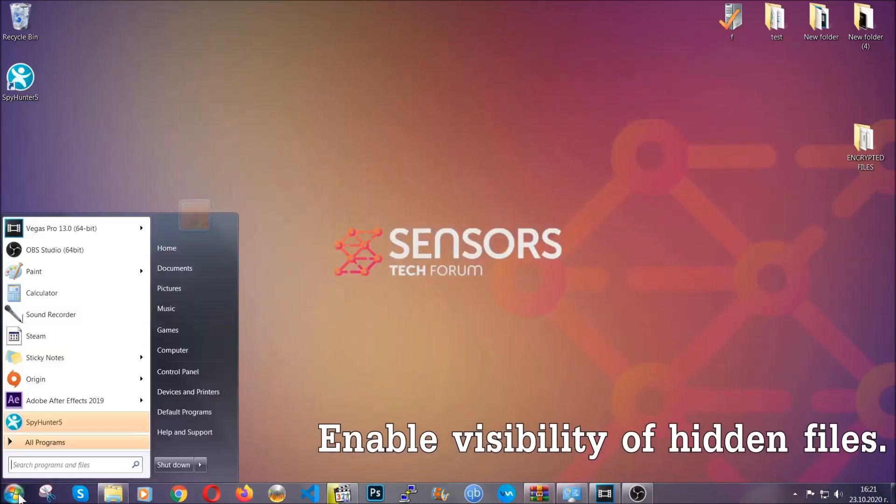
{"action": "left_click", "coordinate": [40, 464]}
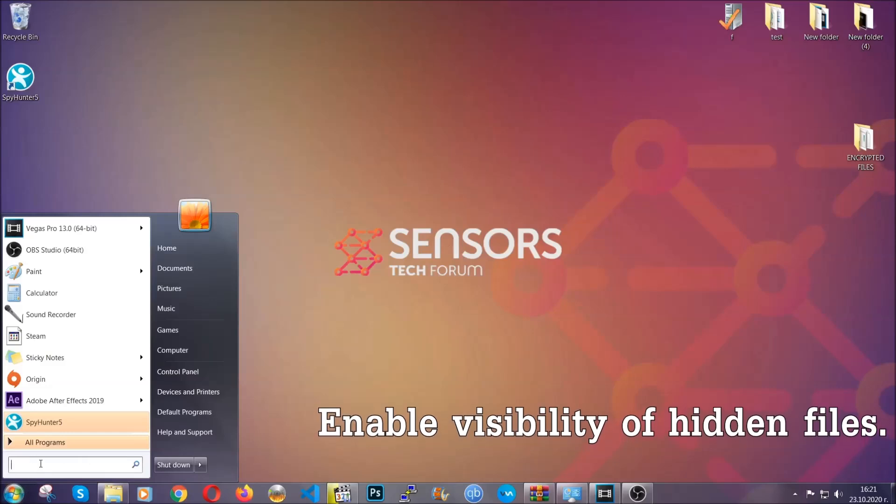
{"action": "type", "text": "showh"}
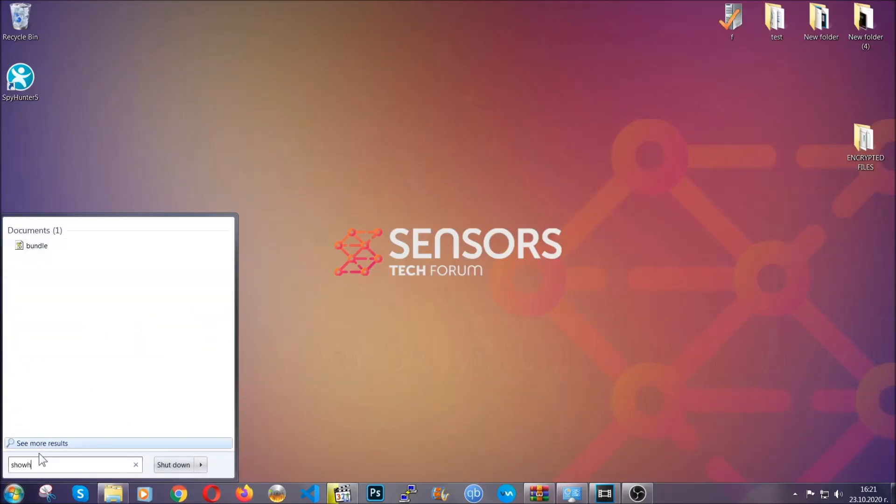
{"action": "key", "text": "BackSpace"}
{"action": "type", "text": "hi"}
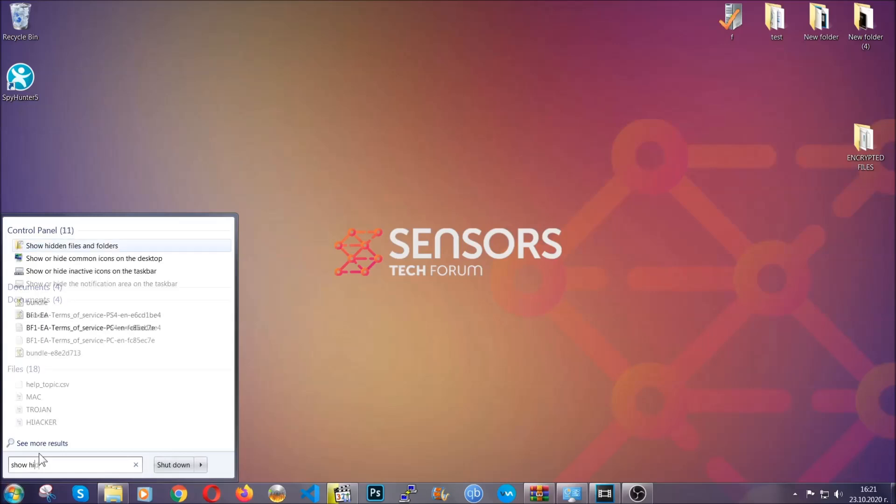
{"action": "type", "text": "dden files and folders"}
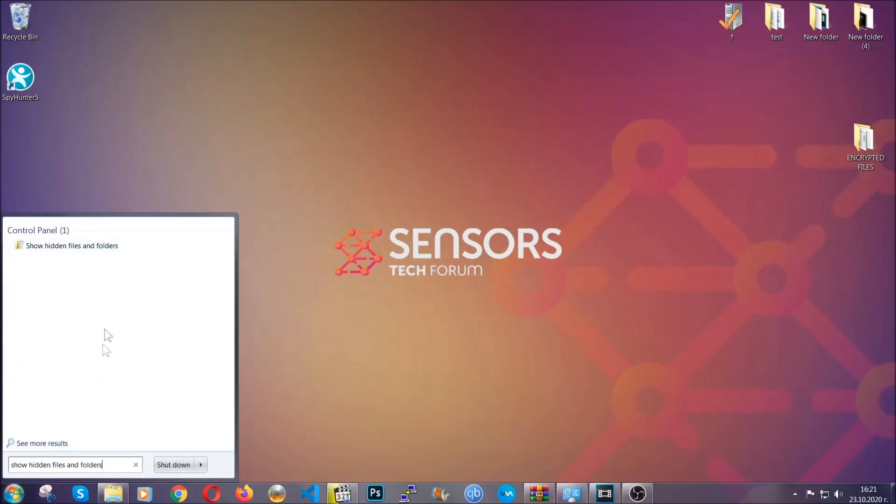
{"action": "left_click", "coordinate": [107, 247]}
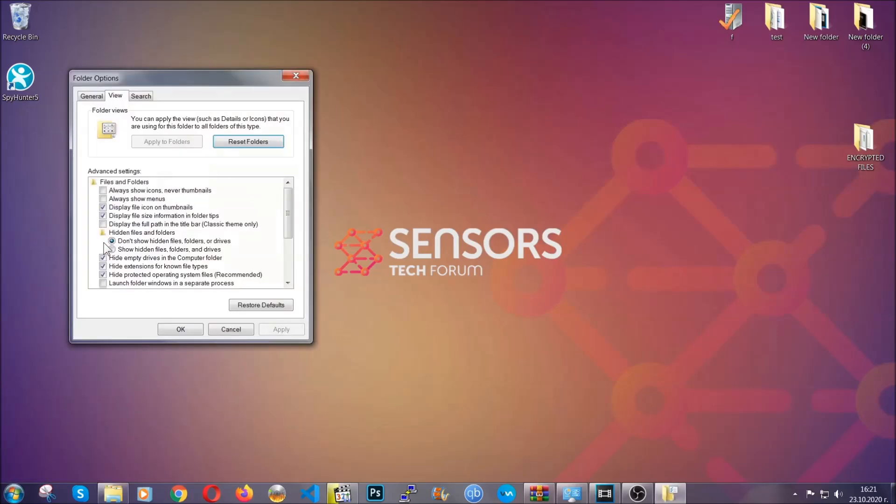
- Enable "Show hidden files, folders, and drives", apply the change and close Folder Options
{"action": "left_click", "coordinate": [130, 251]}
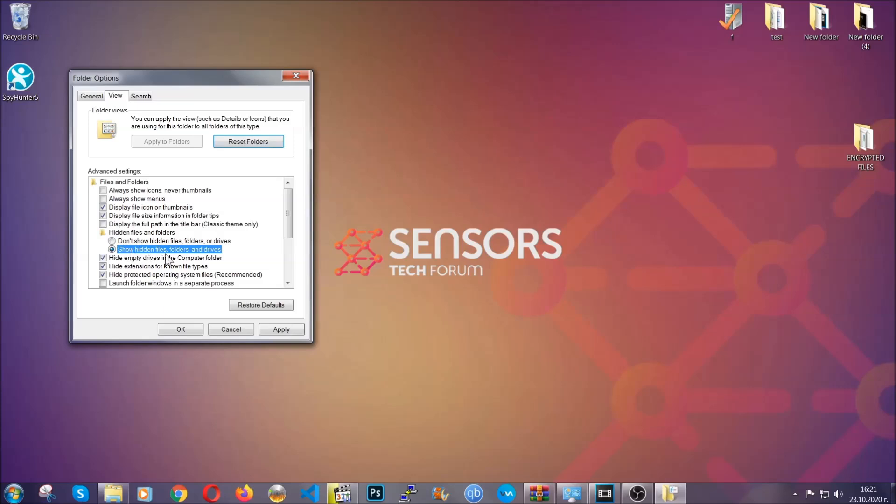
{"action": "left_click", "coordinate": [279, 330]}
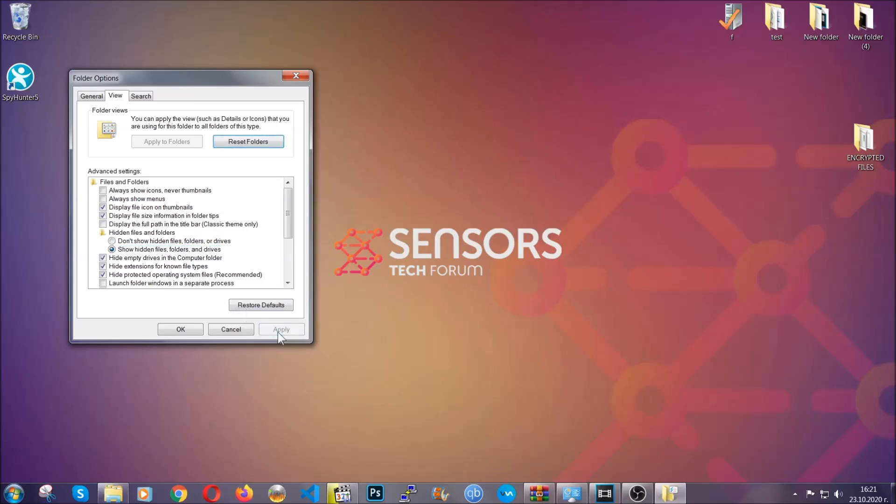
{"action": "left_click", "coordinate": [179, 330]}
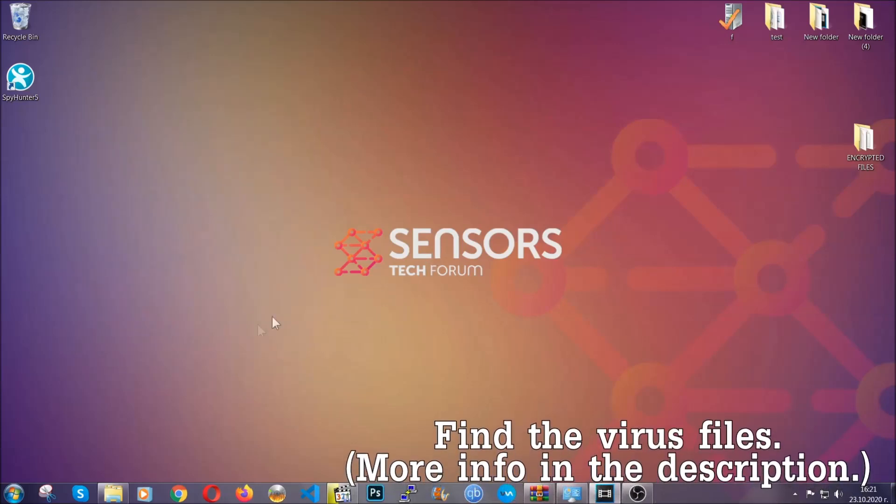
- Search the whole computer for "fileextension:exe Example Virus Name" to locate the virus executable
{"action": "key", "text": "super"}
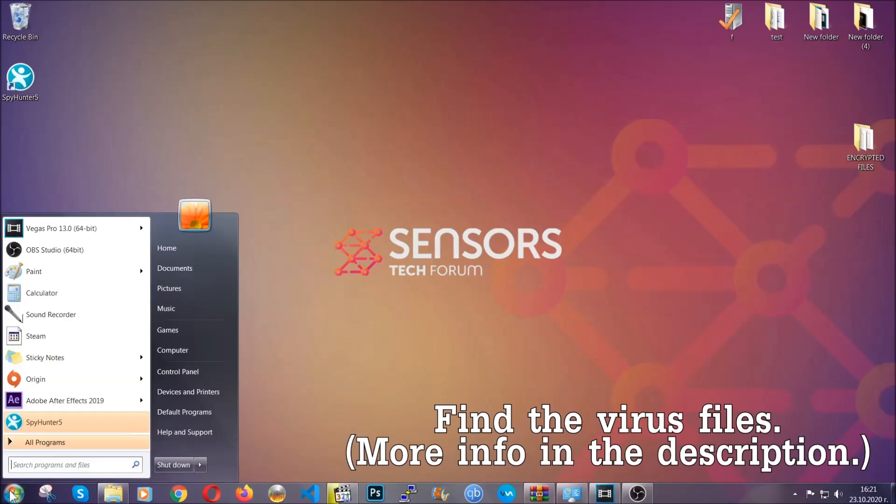
{"action": "left_click", "coordinate": [186, 352]}
{"action": "left_click_drag", "start_coordinate": [489, 163], "coordinate": [428, 124]}
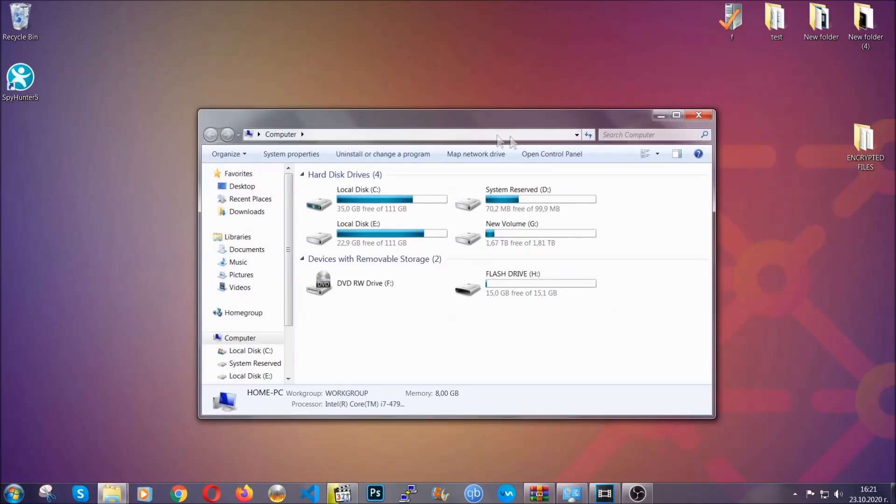
{"action": "left_click", "coordinate": [610, 134]}
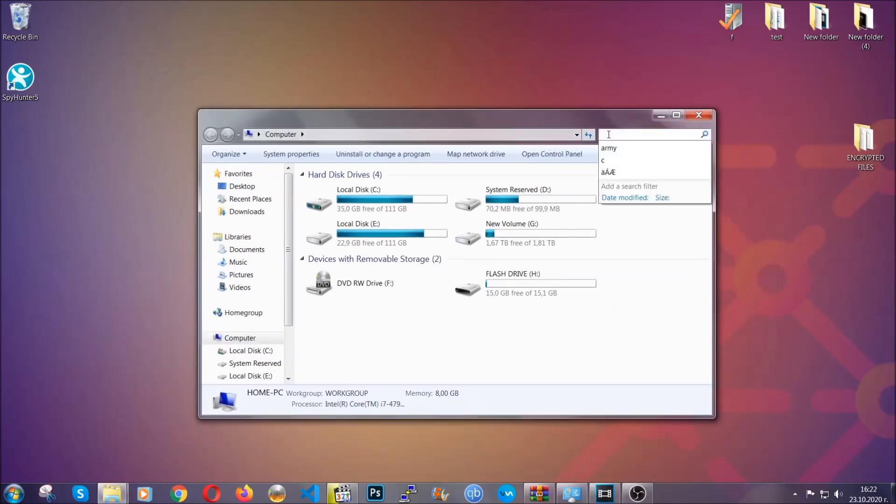
{"action": "type", "text": "fileexte"}
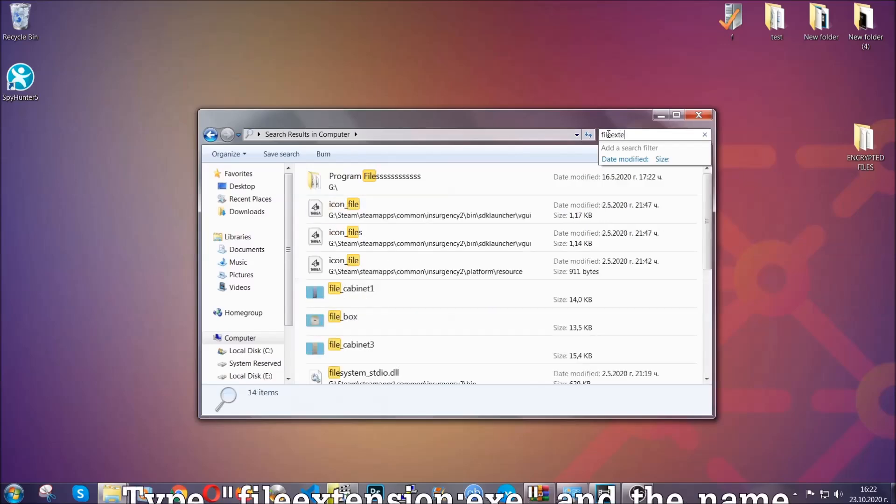
{"action": "type", "text": "nsion:"}
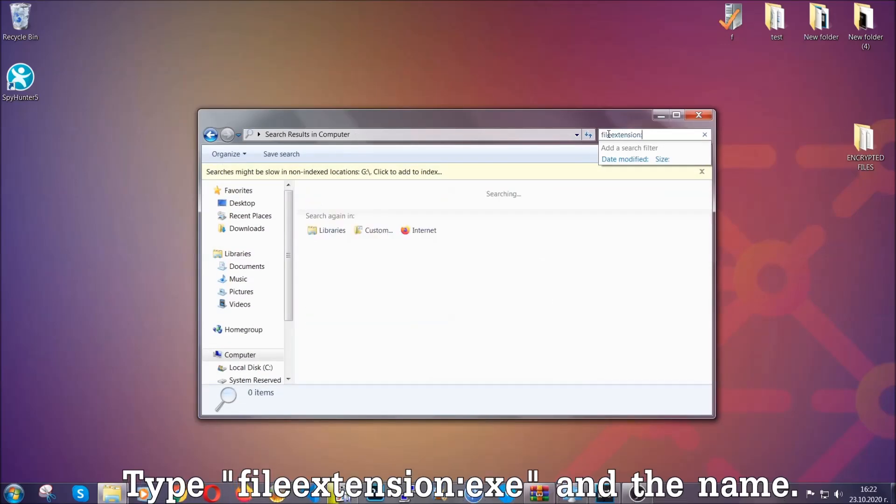
{"action": "type", "text": "exe Exa"}
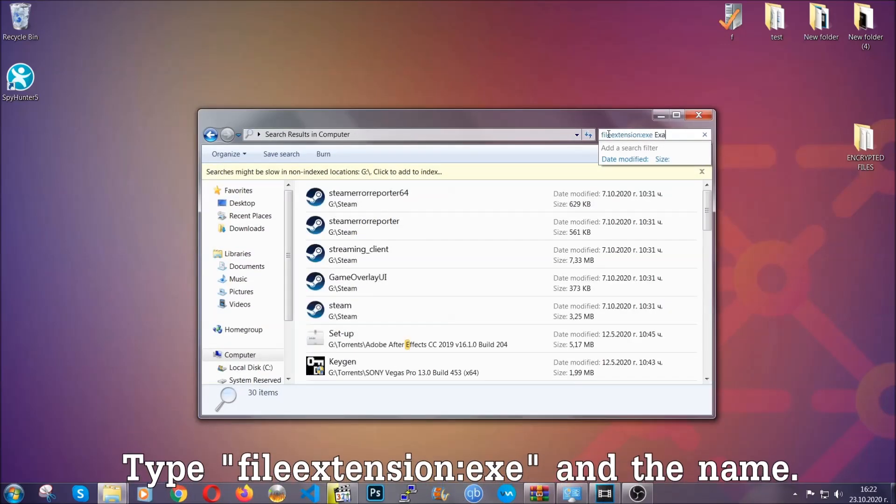
{"action": "type", "text": "mple "}
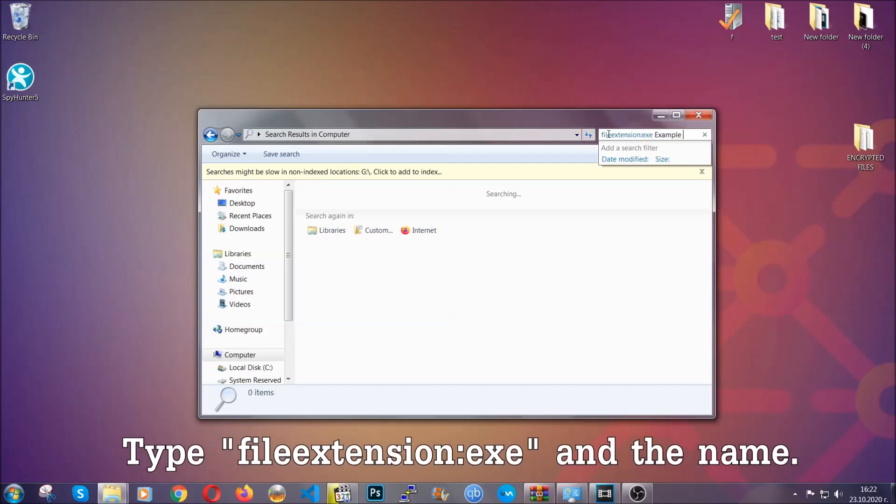
{"action": "type", "text": "Virus Name"}
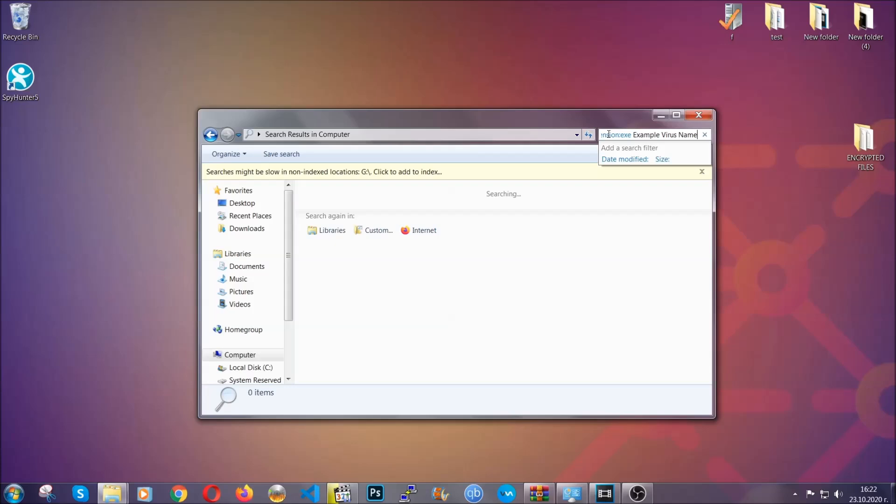
{"action": "key", "text": "Return"}
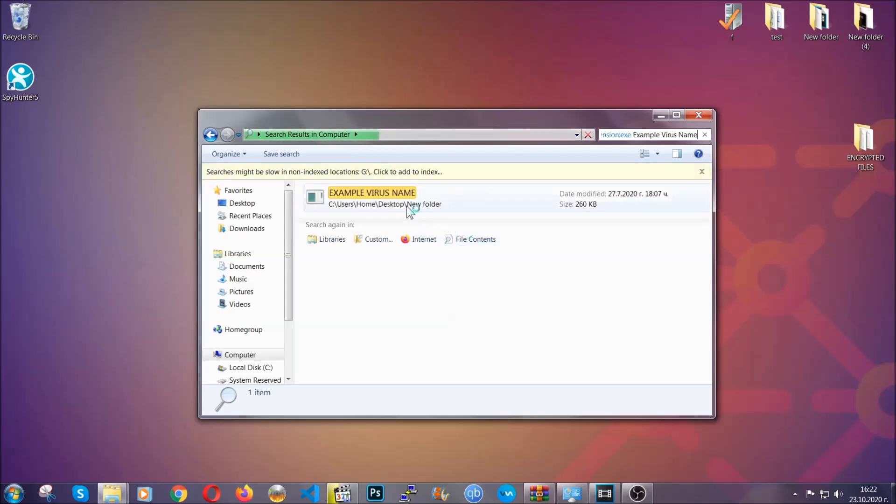
- Delete the EXAMPLE VIRUS NAME application from the search results to the Recycle Bin and close the search window
{"action": "left_click", "coordinate": [393, 195]}
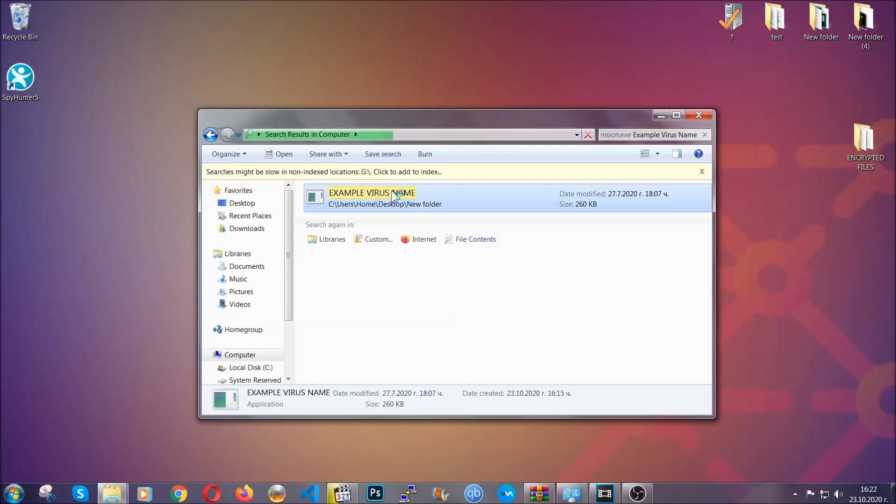
{"action": "right_click", "coordinate": [392, 191]}
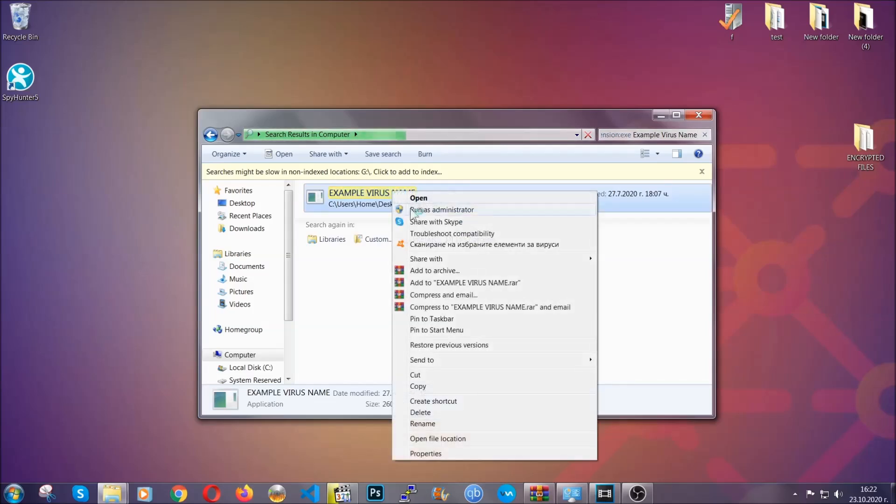
{"action": "left_click", "coordinate": [432, 412]}
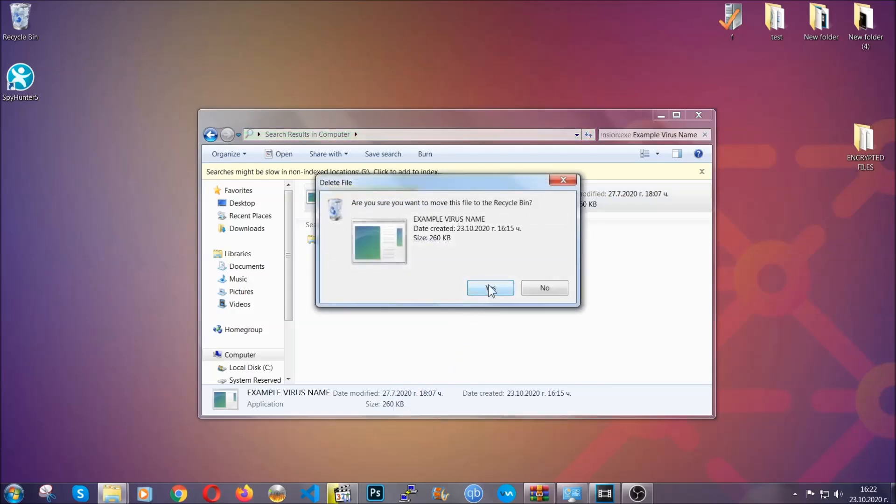
{"action": "left_click", "coordinate": [490, 288]}
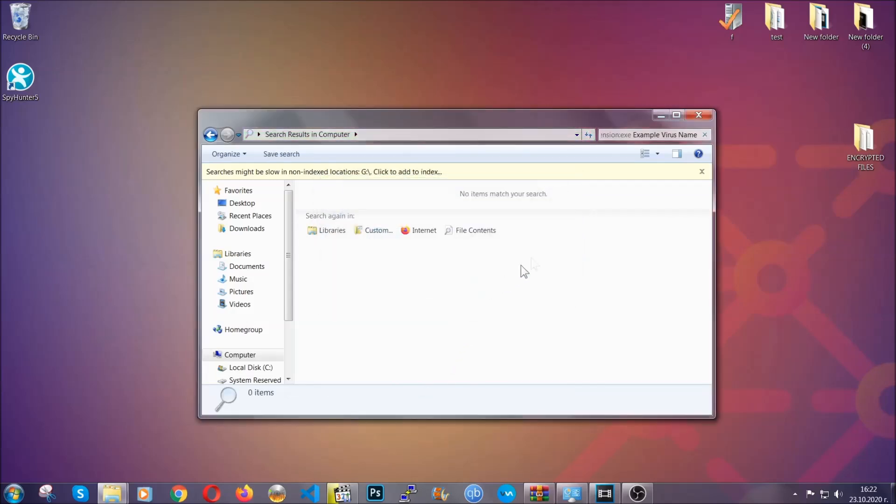
{"action": "left_click", "coordinate": [698, 114]}
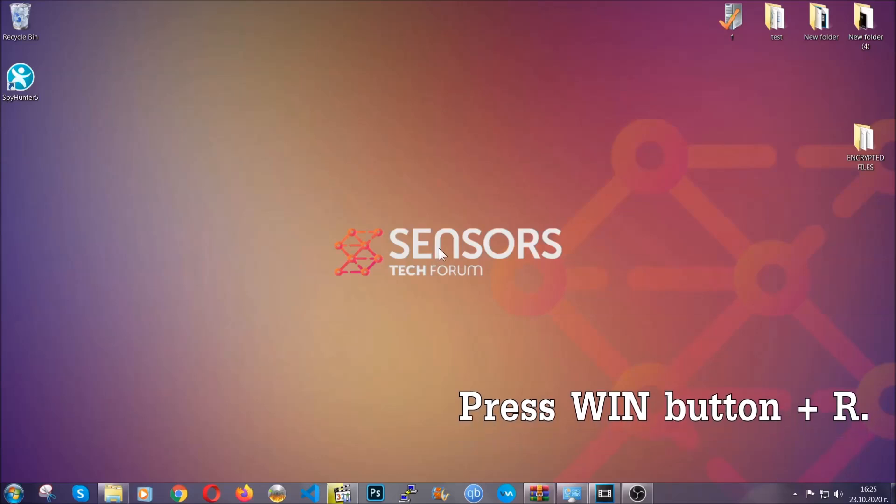
- Run the REGEDIT command to open the Windows Registry Editor
{"action": "key", "text": "super+r"}
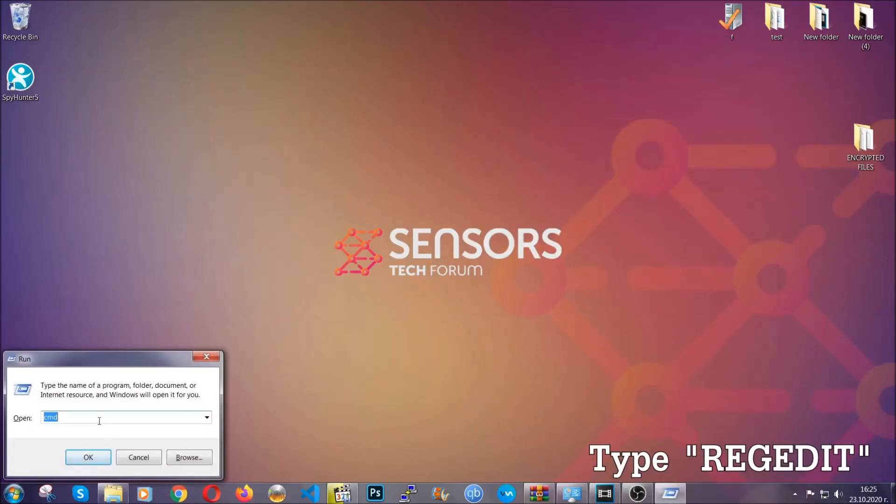
{"action": "type", "text": "RE"}
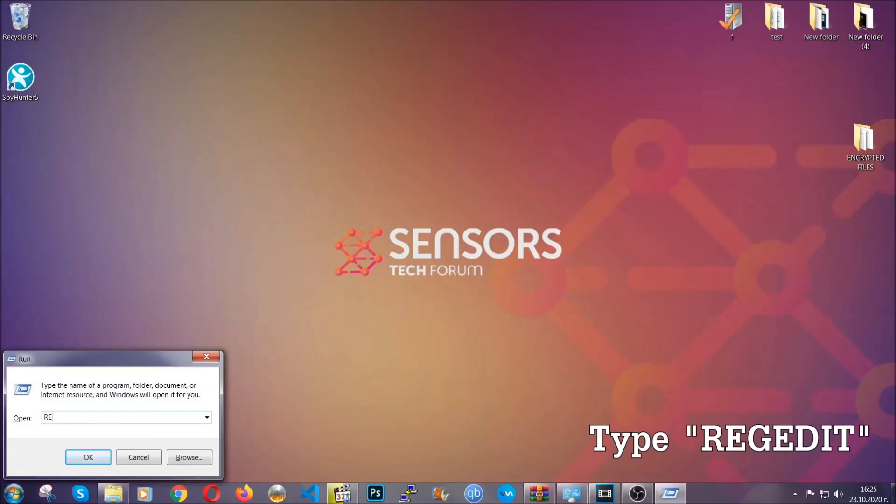
{"action": "type", "text": "GEDIT"}
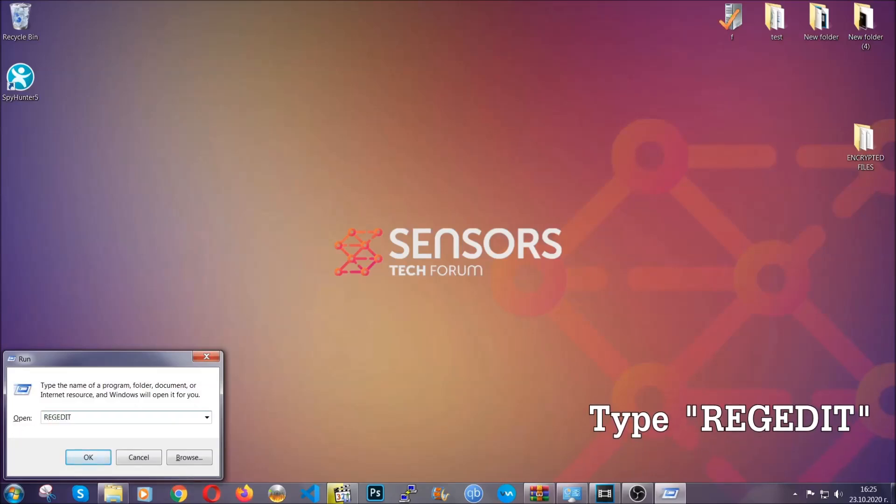
{"action": "left_click", "coordinate": [76, 457]}
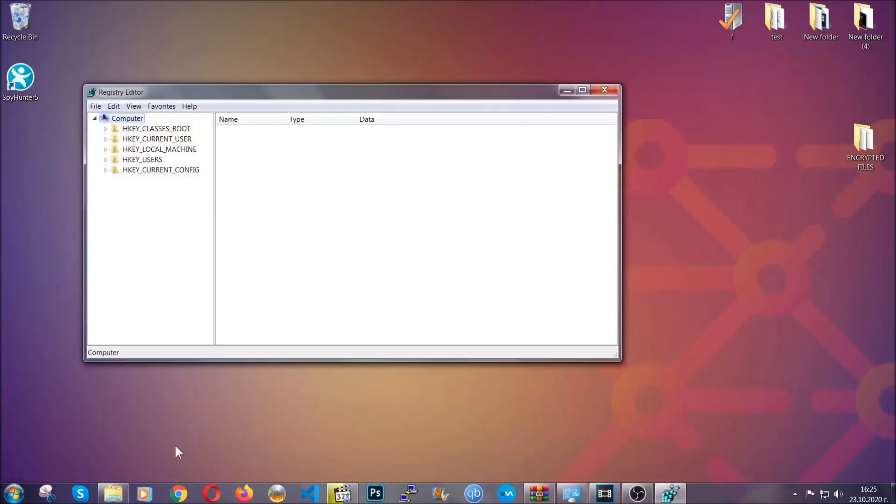
- Export the entire registry to the Desktop as a registration file named BACKUP
{"action": "left_click", "coordinate": [96, 108]}
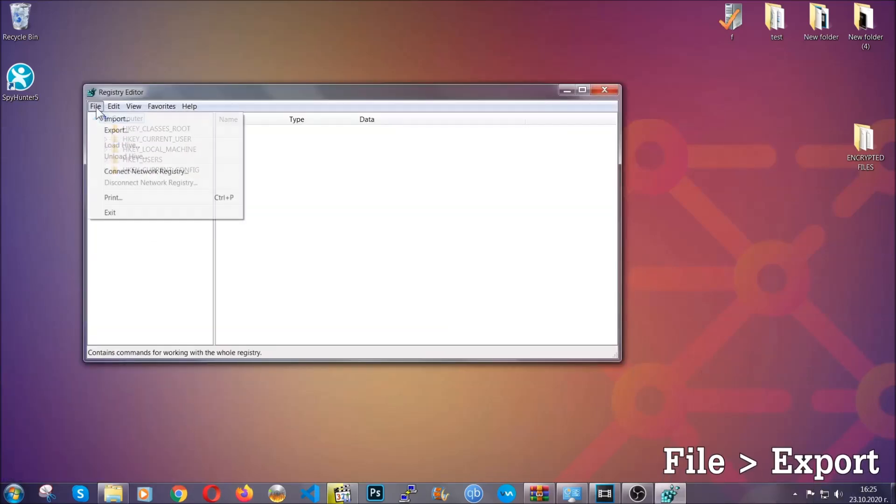
{"action": "left_click", "coordinate": [117, 129]}
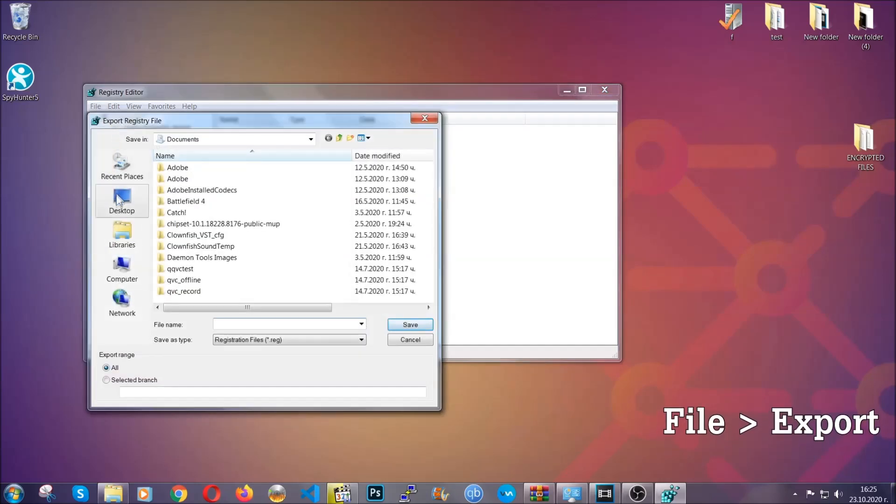
{"action": "left_click", "coordinate": [119, 198]}
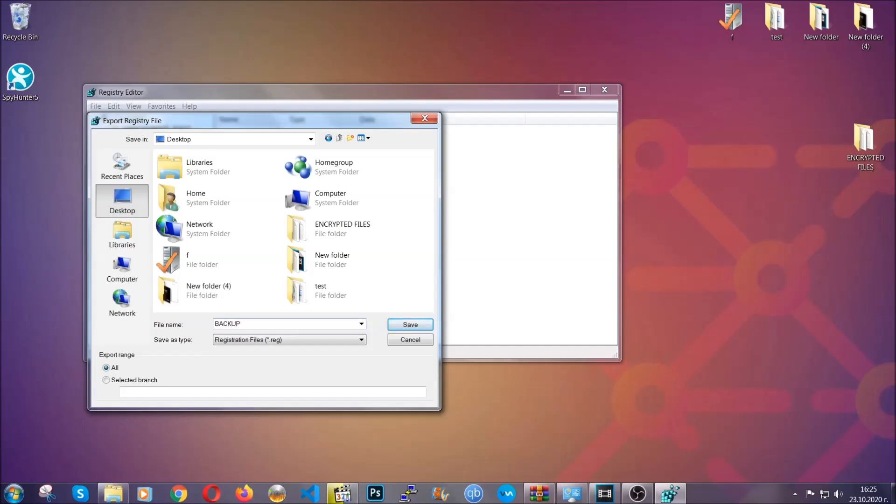
{"action": "left_click", "coordinate": [404, 325]}
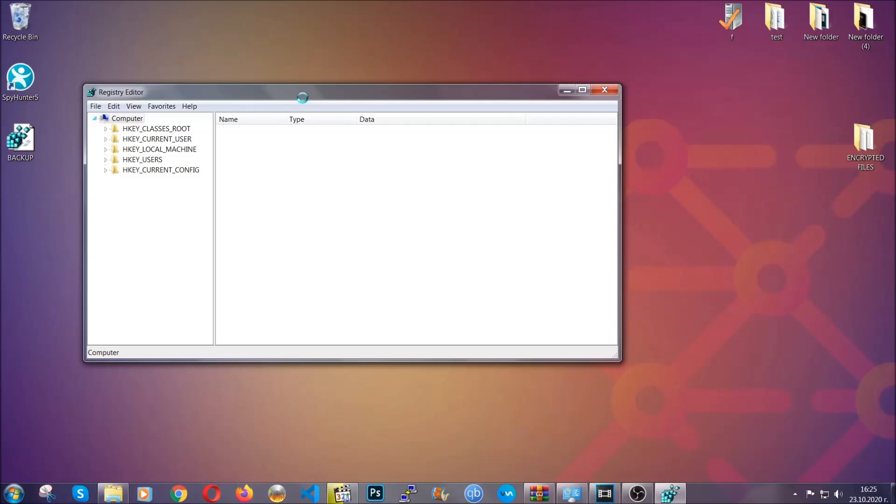
- Search the registry keys under HKEY_CURRENT_USER for "RunOnce"
{"action": "left_click_drag", "start_coordinate": [303, 97], "coordinate": [391, 127]}
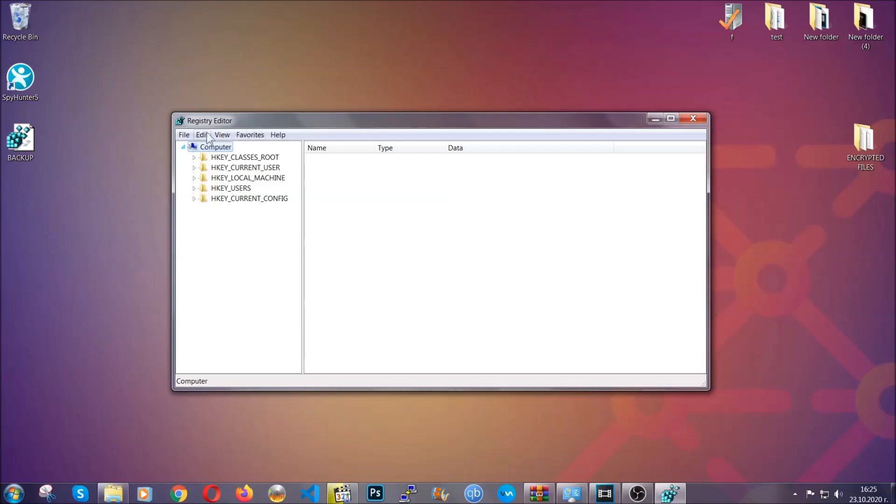
{"action": "left_click", "coordinate": [184, 135]}
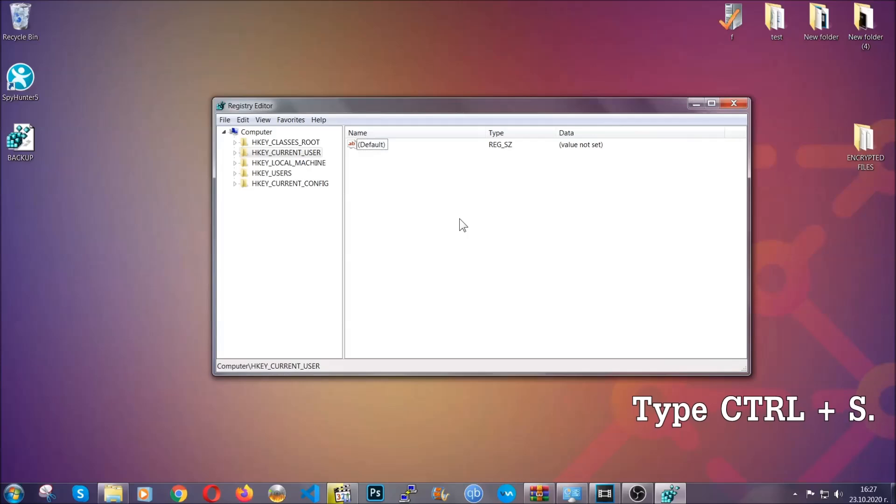
{"action": "key", "text": "ctrl+f"}
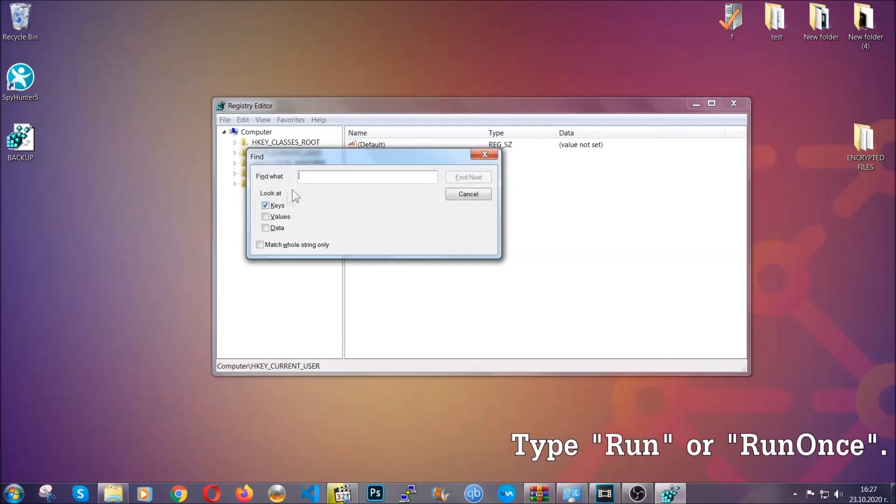
{"action": "type", "text": "Ru"}
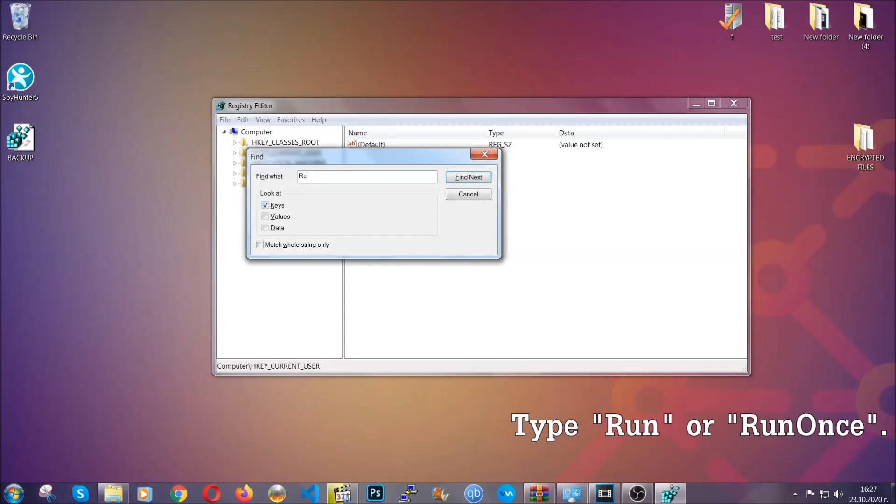
{"action": "type", "text": "nOnce"}
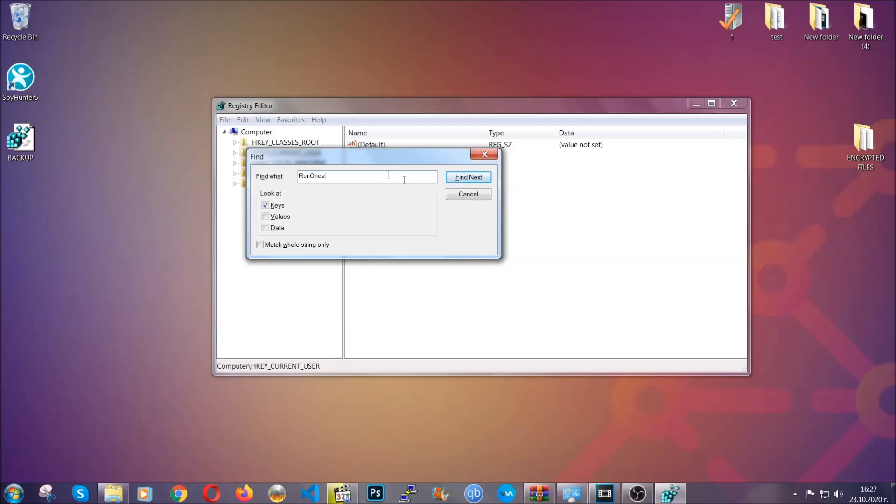
{"action": "left_click", "coordinate": [479, 179]}
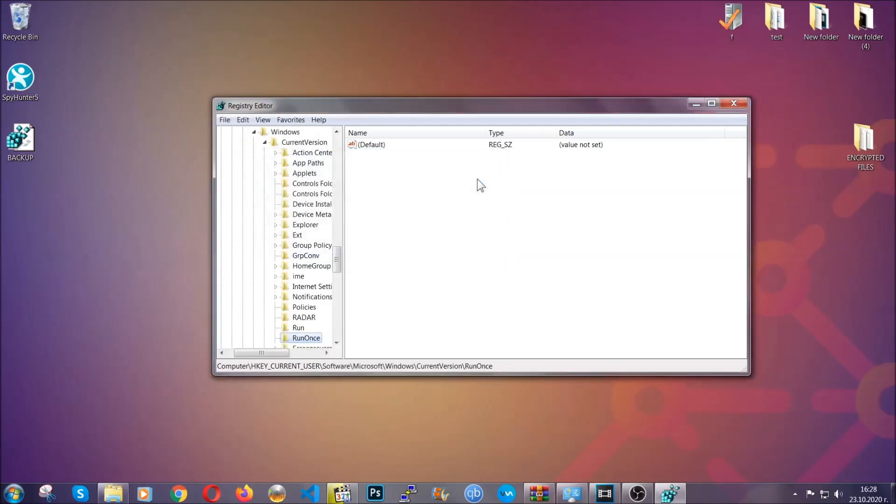
- Delete the value THE VIRUS from the Run key under HKEY_CURRENT_USER\Software\Microsoft\Windows\CurrentVersion
{"action": "scroll", "coordinate": [338, 261], "scroll_direction": "down", "scroll_amount": 3}
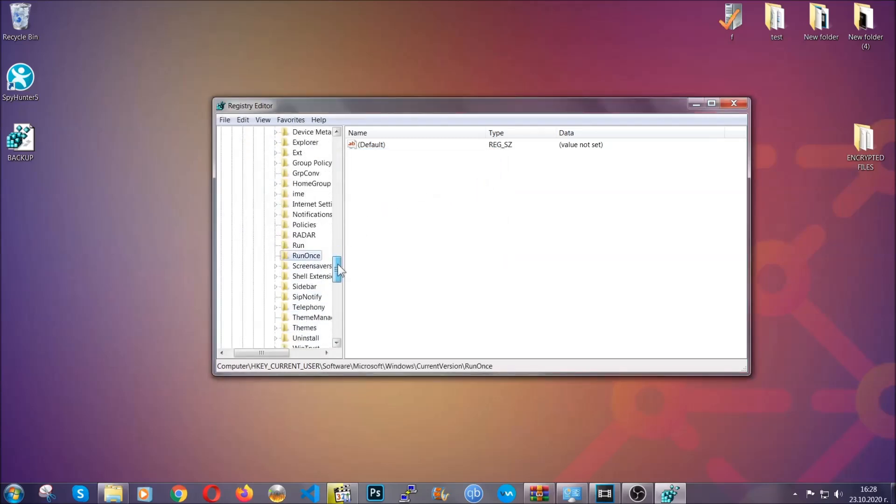
{"action": "left_click", "coordinate": [298, 225]}
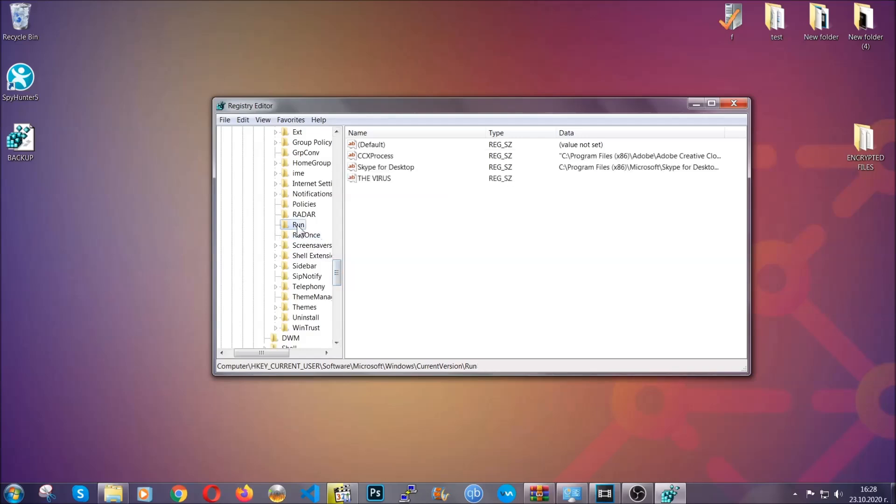
{"action": "left_click", "coordinate": [368, 180]}
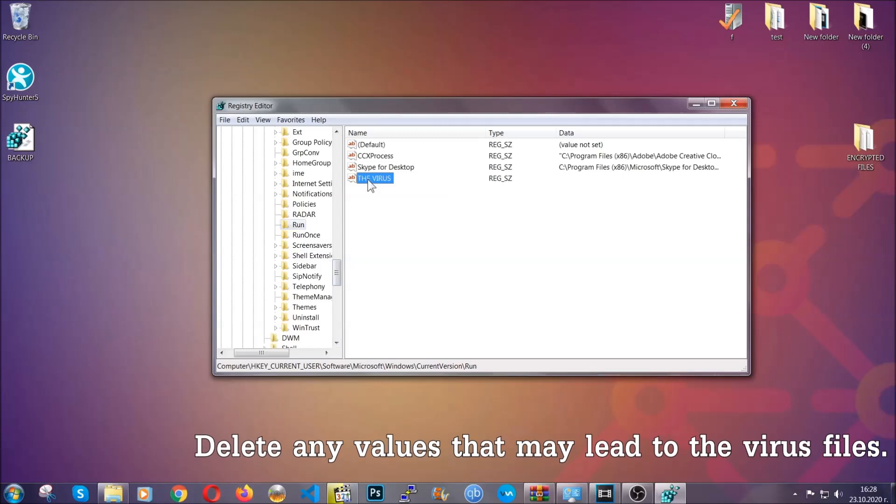
{"action": "right_click", "coordinate": [367, 180]}
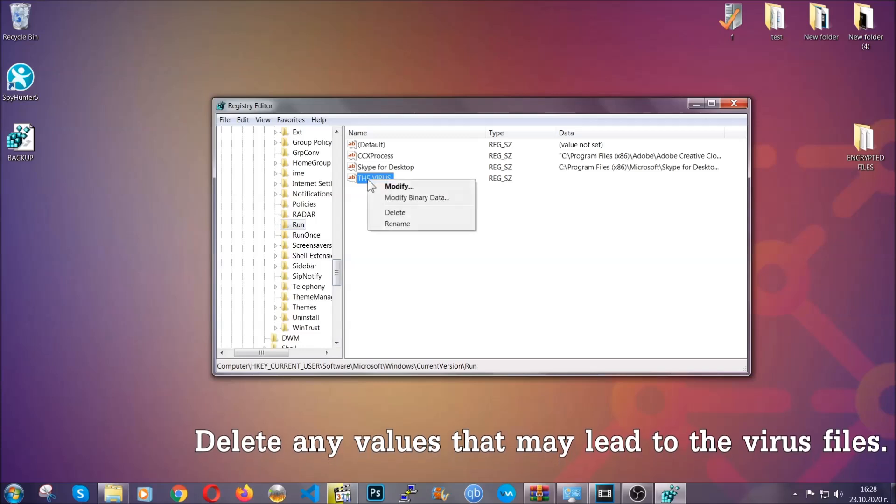
{"action": "left_click", "coordinate": [387, 213]}
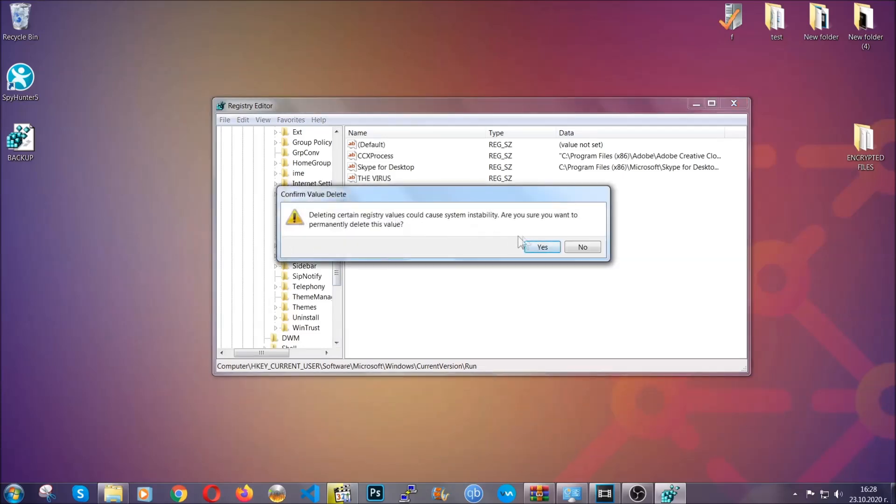
{"action": "left_click", "coordinate": [541, 247]}
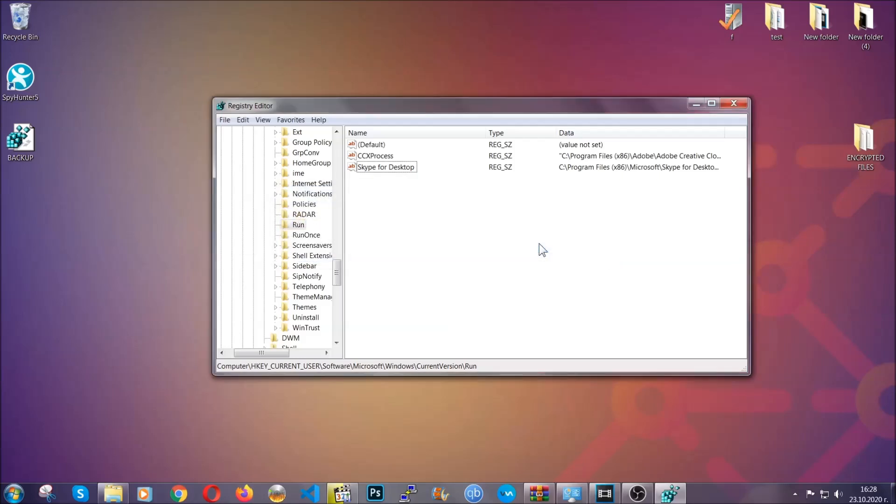